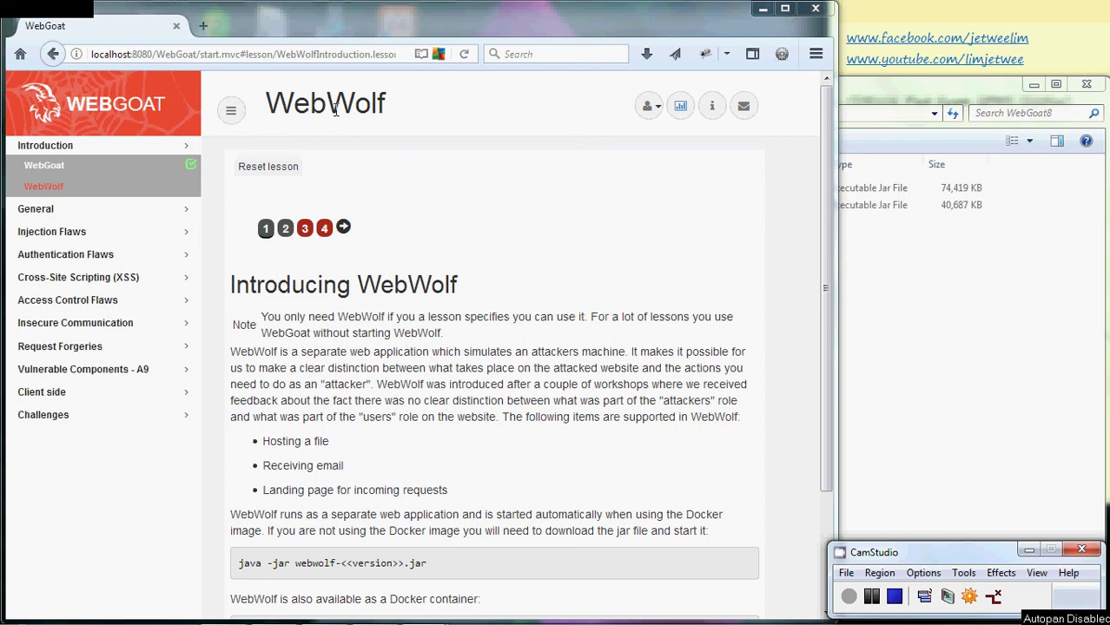
# - Highlight the WebWolf lesson title and select webwolf8.jar in the WebGoat8 folder
pyautogui.moveTo(385, 104); pyautogui.dragTo(274, 102)
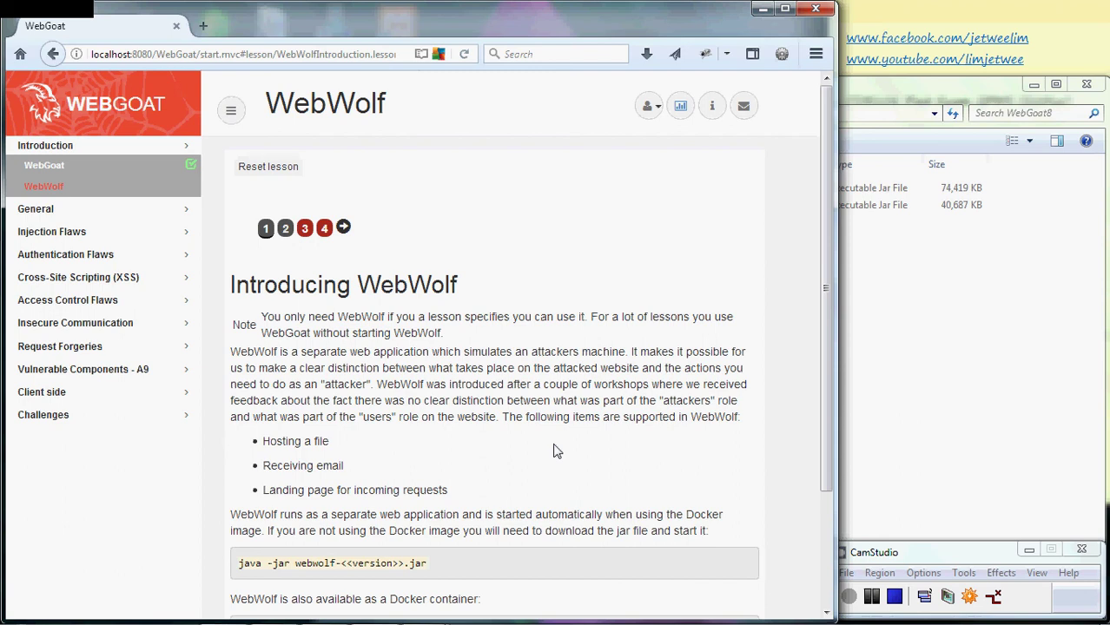
pyautogui.click(877, 93)
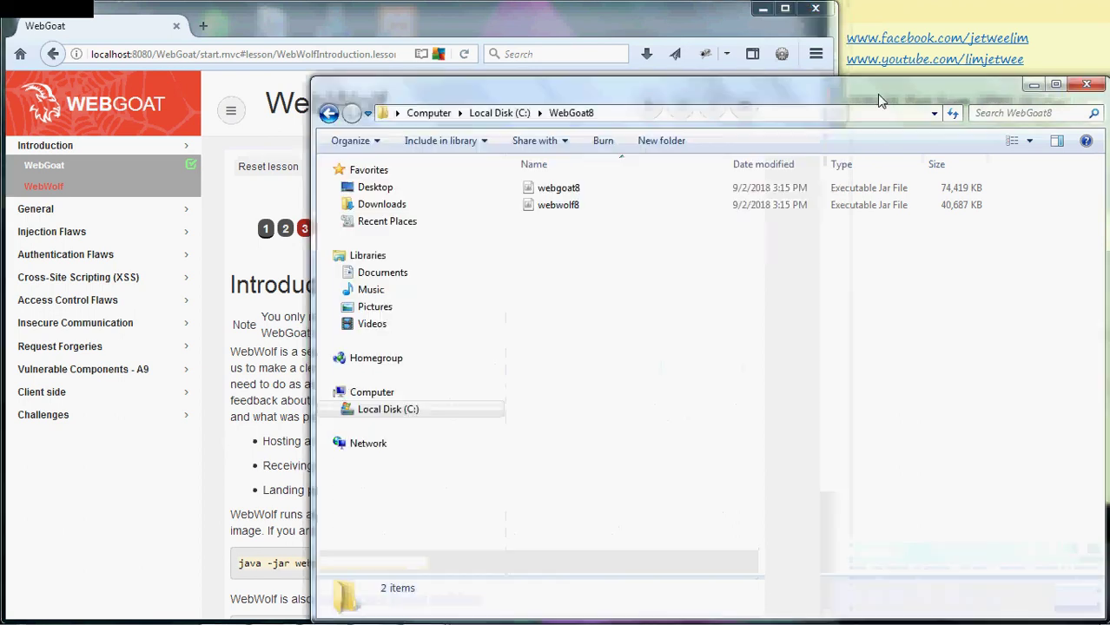
pyautogui.click(579, 211)
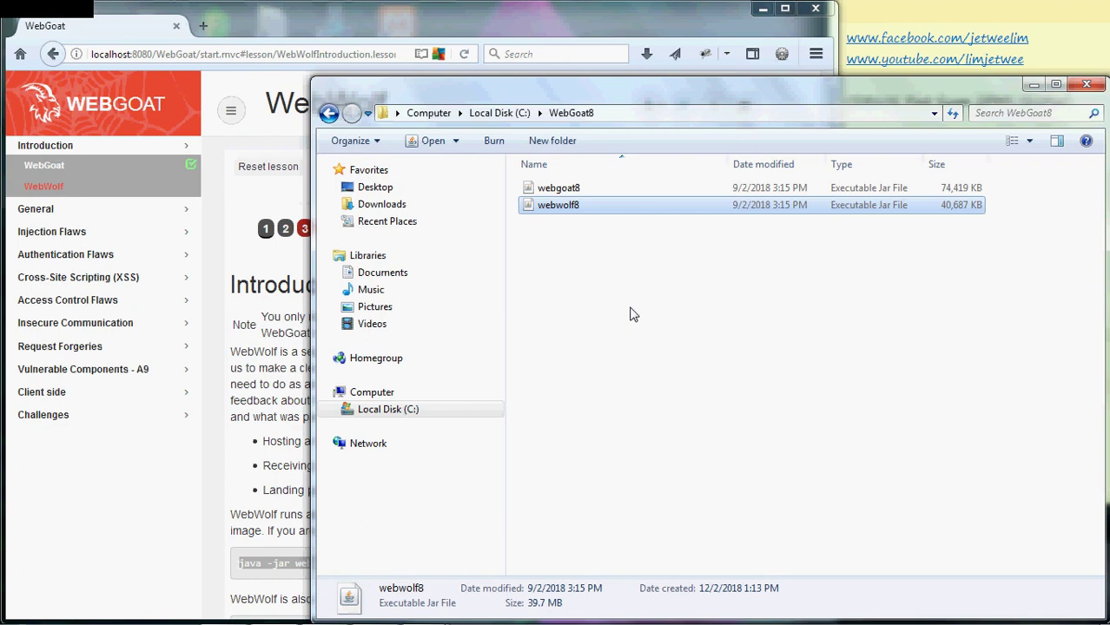
# - Launch Command Prompt from a Start search for cmd and move it top-left
pyautogui.click(510, 32)
pyautogui.moveTo(130, 622)
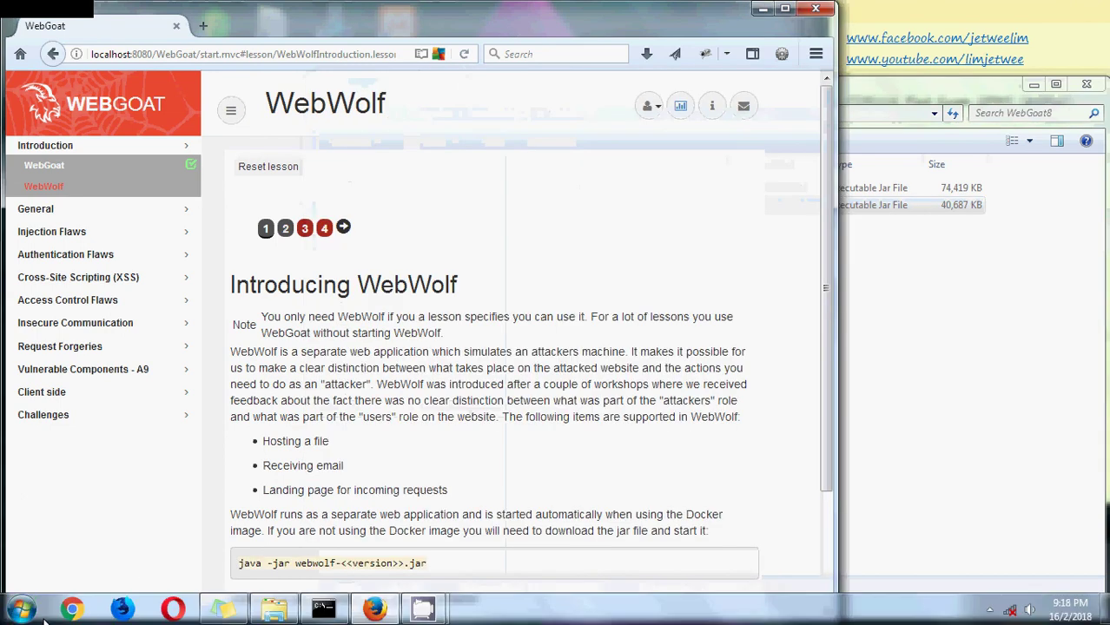
pyautogui.click(23, 612)
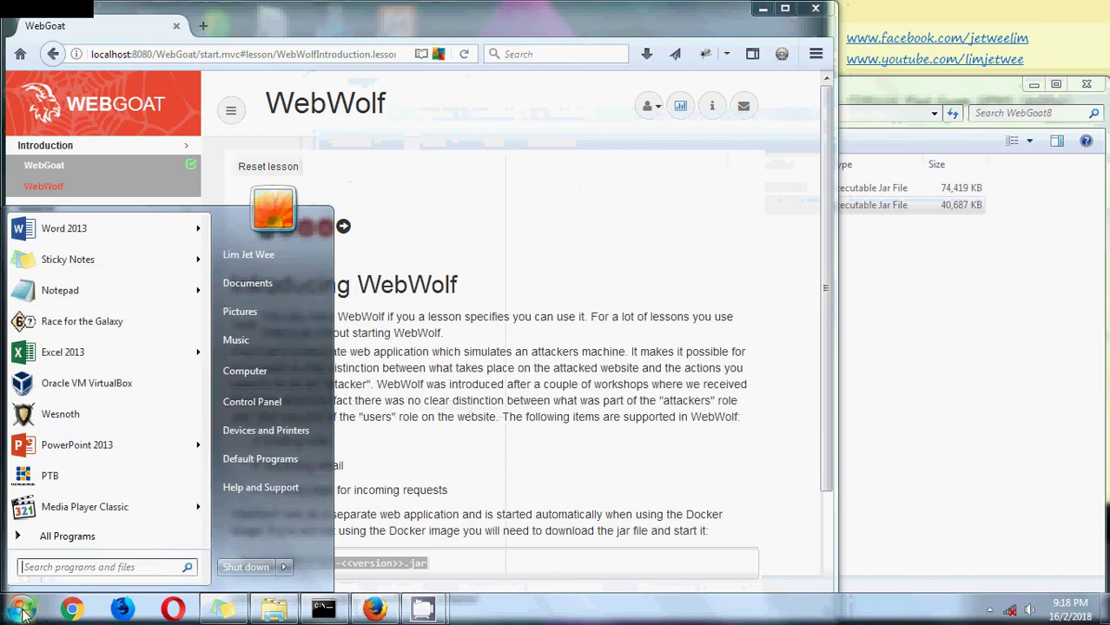
pyautogui.write('cmd')
pyautogui.press('Return')
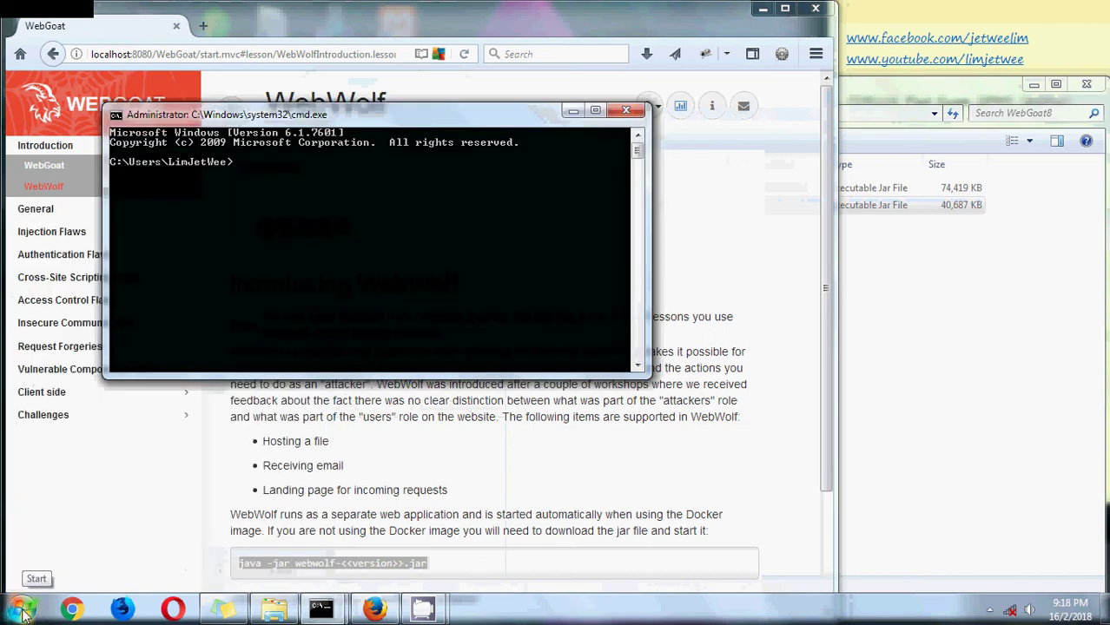
pyautogui.moveTo(241, 117); pyautogui.dragTo(151, 30)
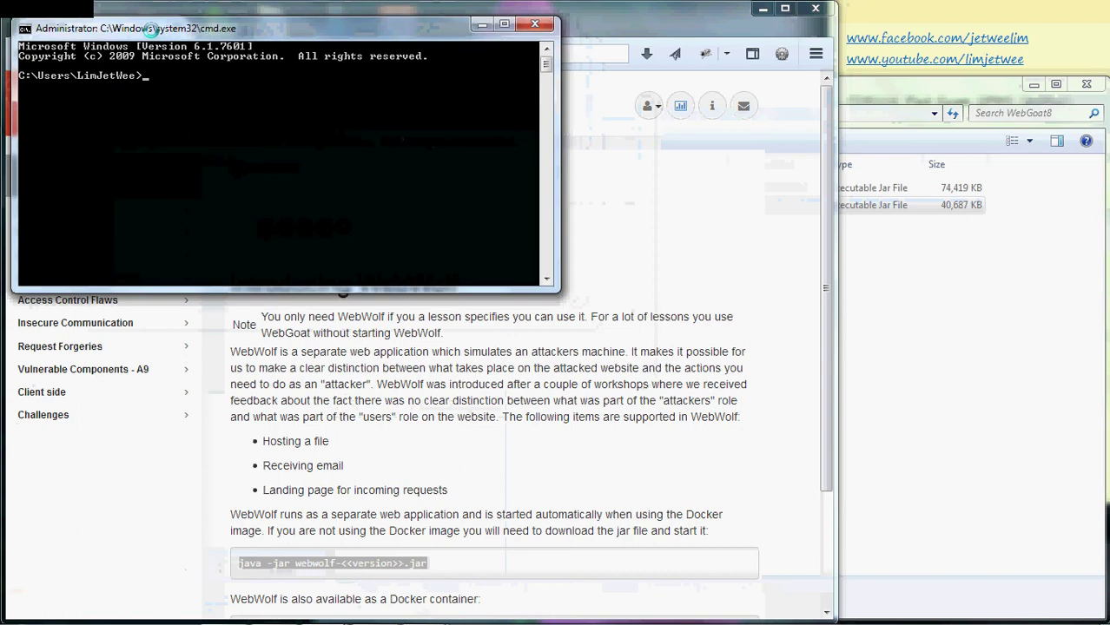
# - Change to C:\WebGoat8, list its files with dir, and enter 'java -jar webwolf8.jar'
pyautogui.write('cd\\webgoat8')
pyautogui.press('Return')
pyautogui.write('dir')
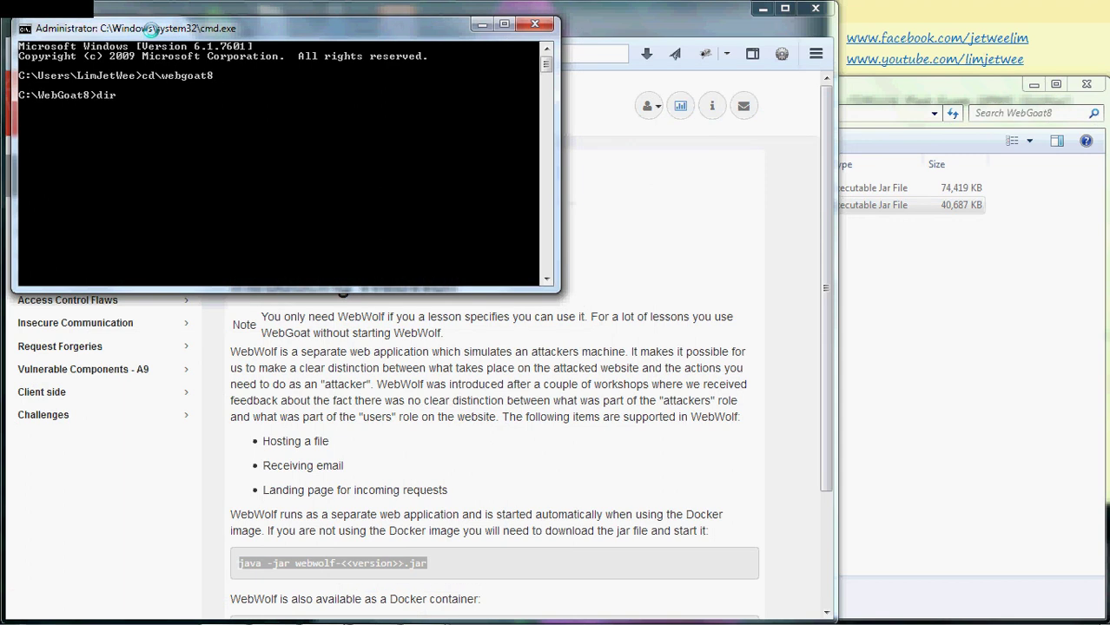
pyautogui.press('Return')
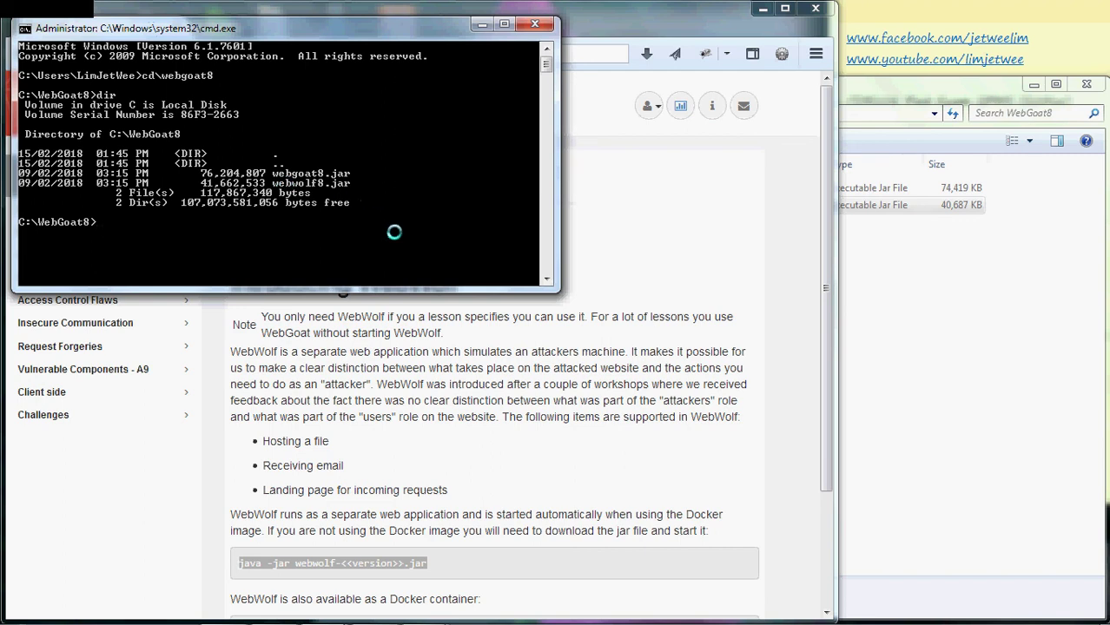
pyautogui.write('java -jar webwolf8.jar')
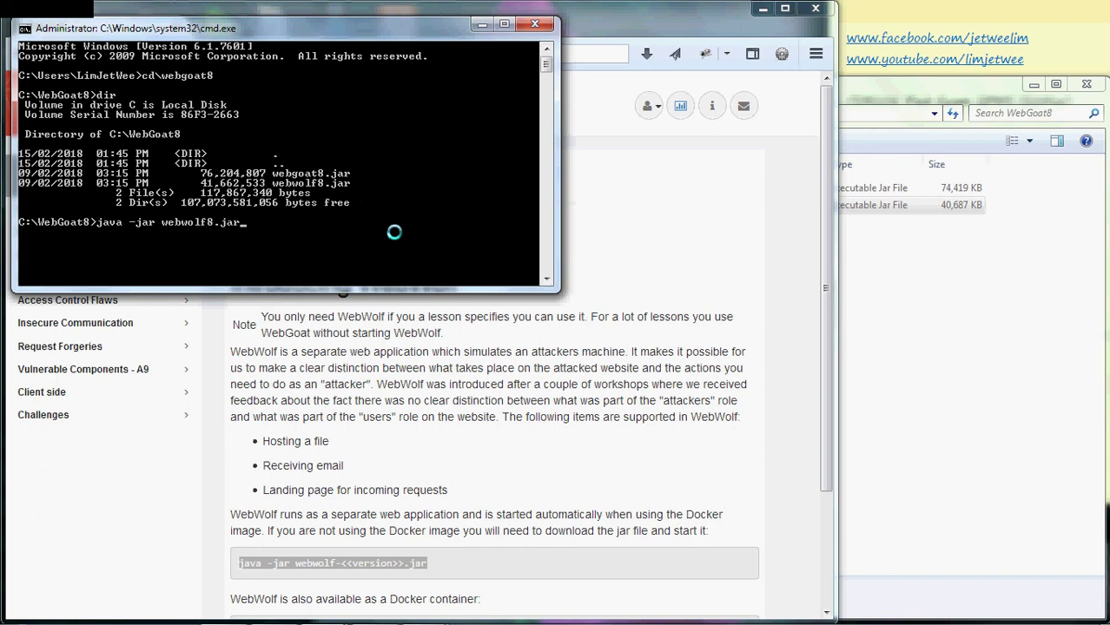
# - Run java -jar webwolf8.jar until WebWolf starts on port 8081, then minimise the console
pyautogui.press('Return')
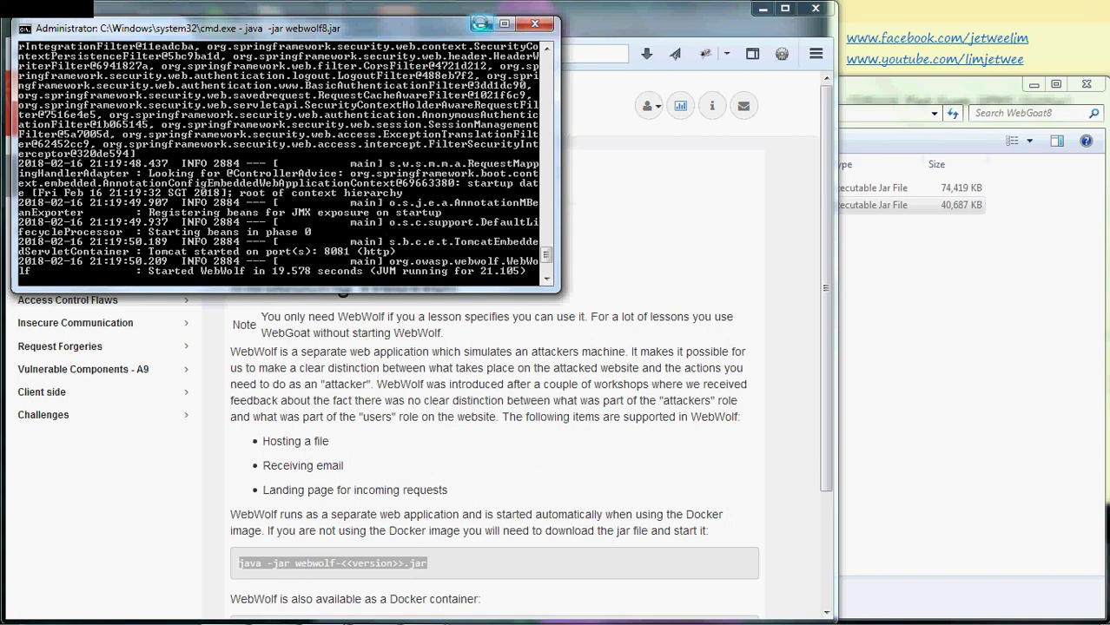
pyautogui.click(478, 25)
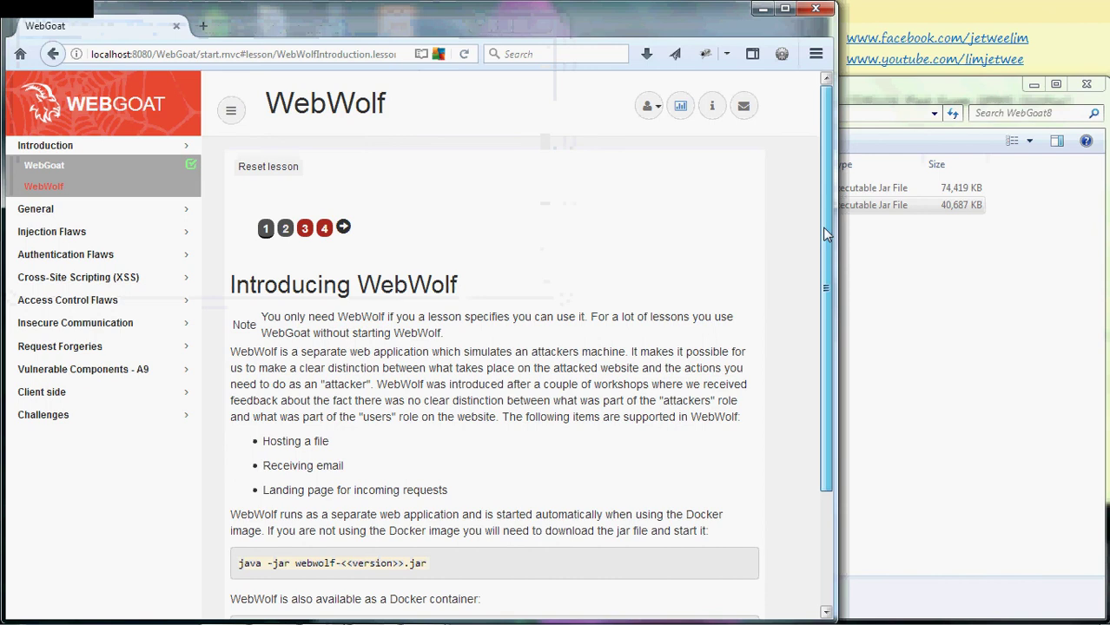
# - Scroll the WebWolf lesson and follow the 'here' link to 127.0.0.1:8081/login
pyautogui.moveTo(822, 299); pyautogui.dragTo(816, 365)
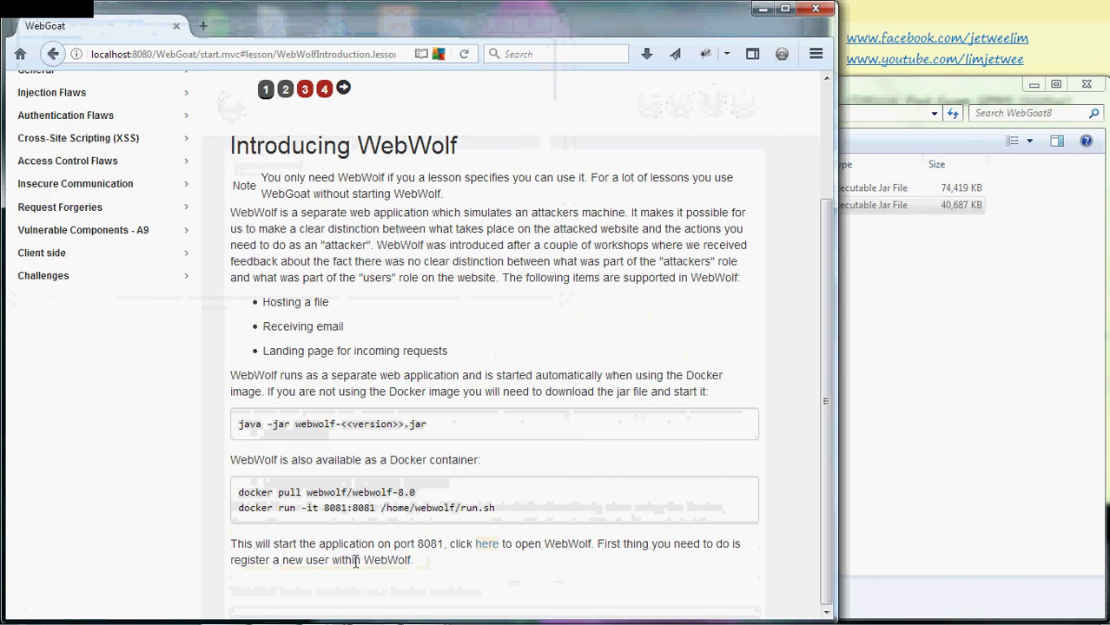
pyautogui.click(486, 544)
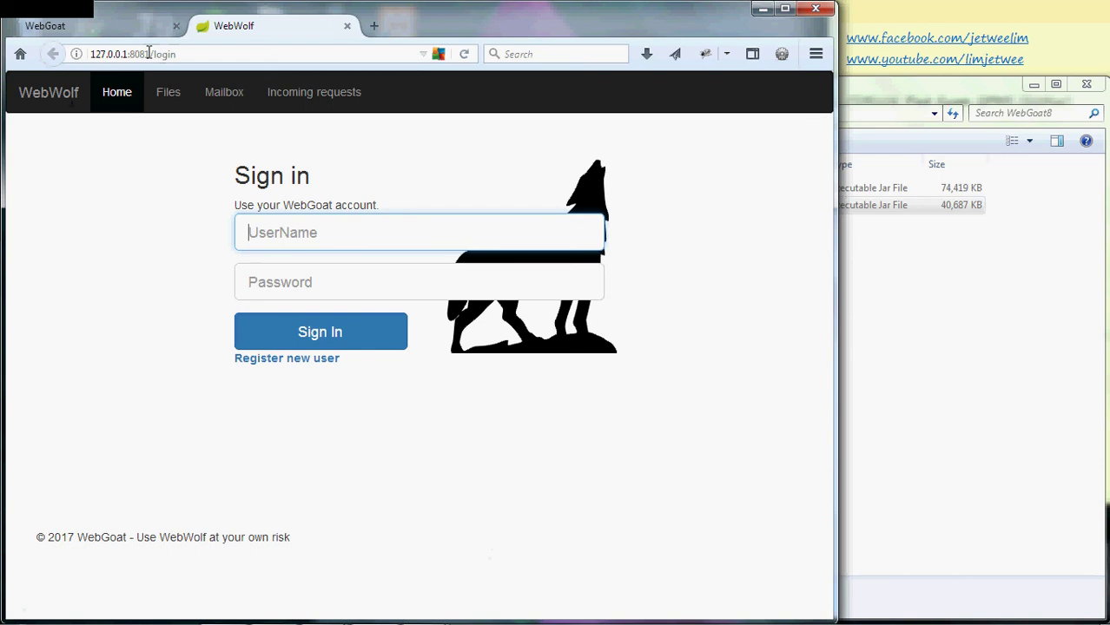
pyautogui.moveTo(147, 51); pyautogui.dragTo(123, 54)
pyautogui.hotkey('shift', 'Right')
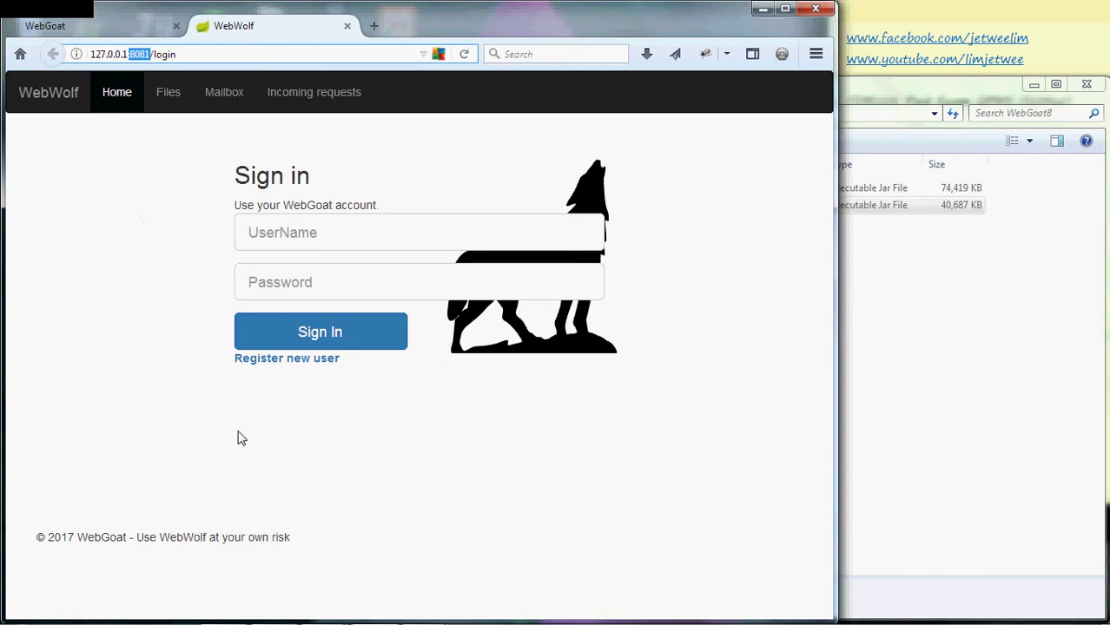
pyautogui.click(309, 366)
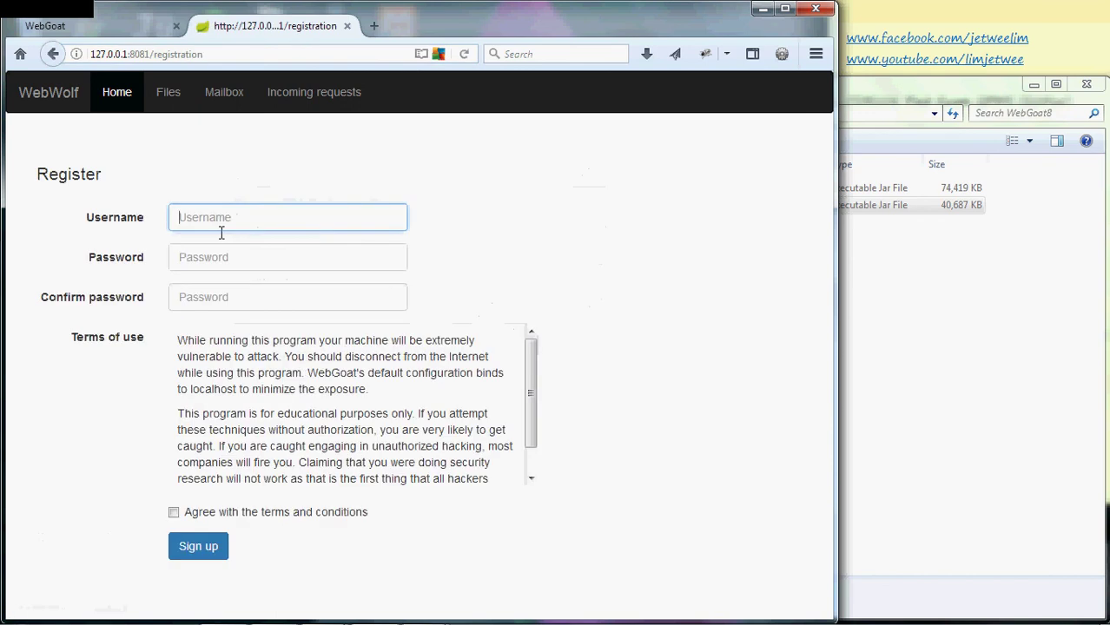
pyautogui.click(228, 259)
pyautogui.click(238, 304)
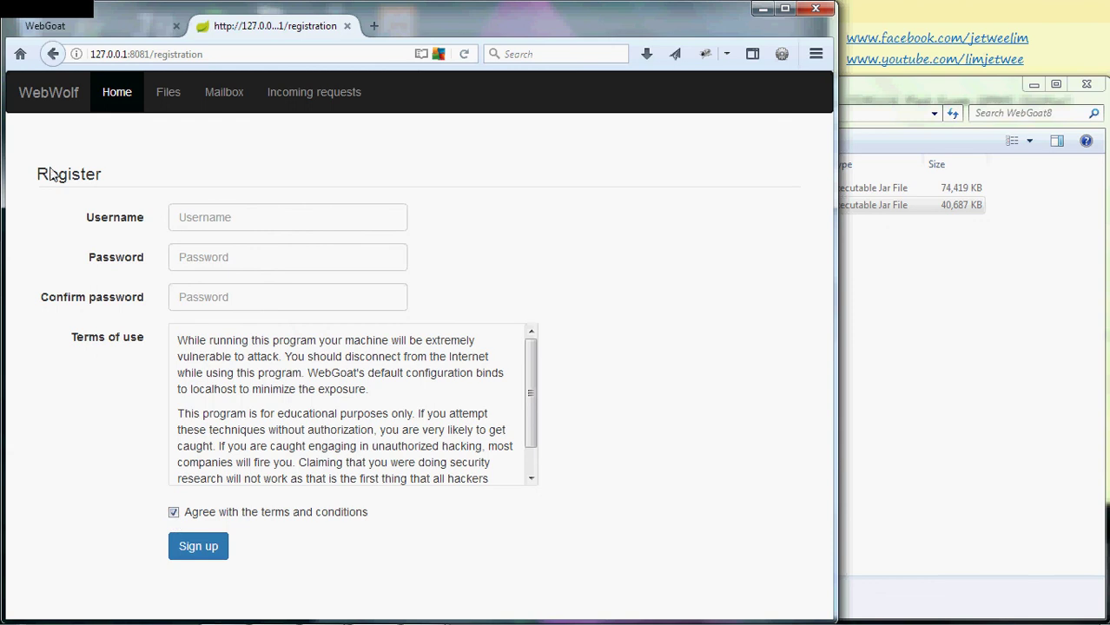
# - Sign in to WebWolf with the WebGoat username and password, then check the signed-in account link
pyautogui.click(52, 55)
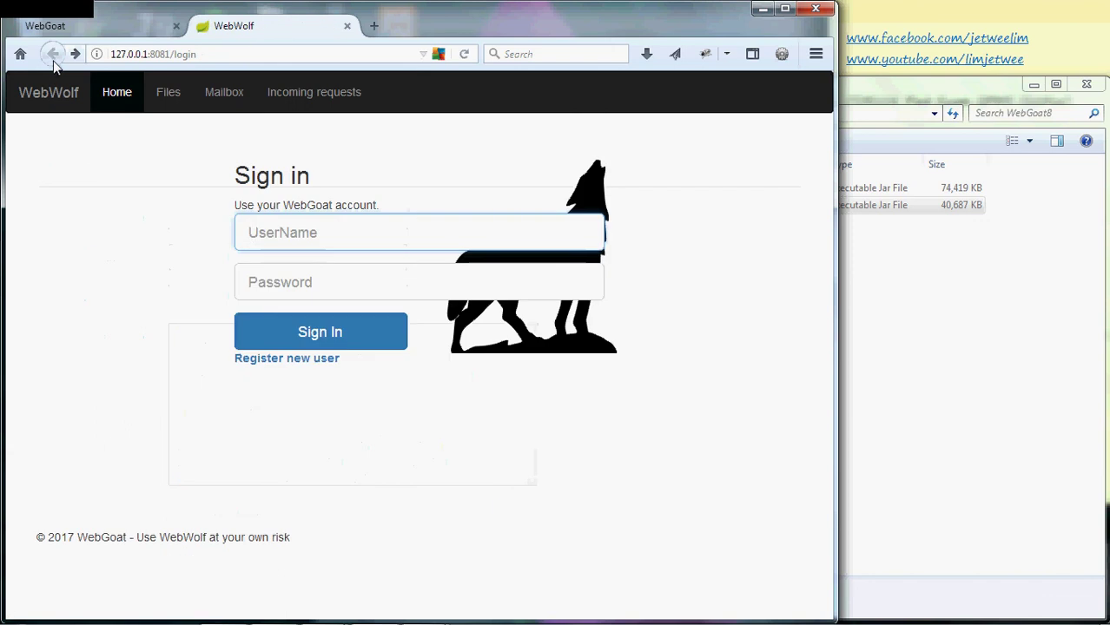
pyautogui.write('l')
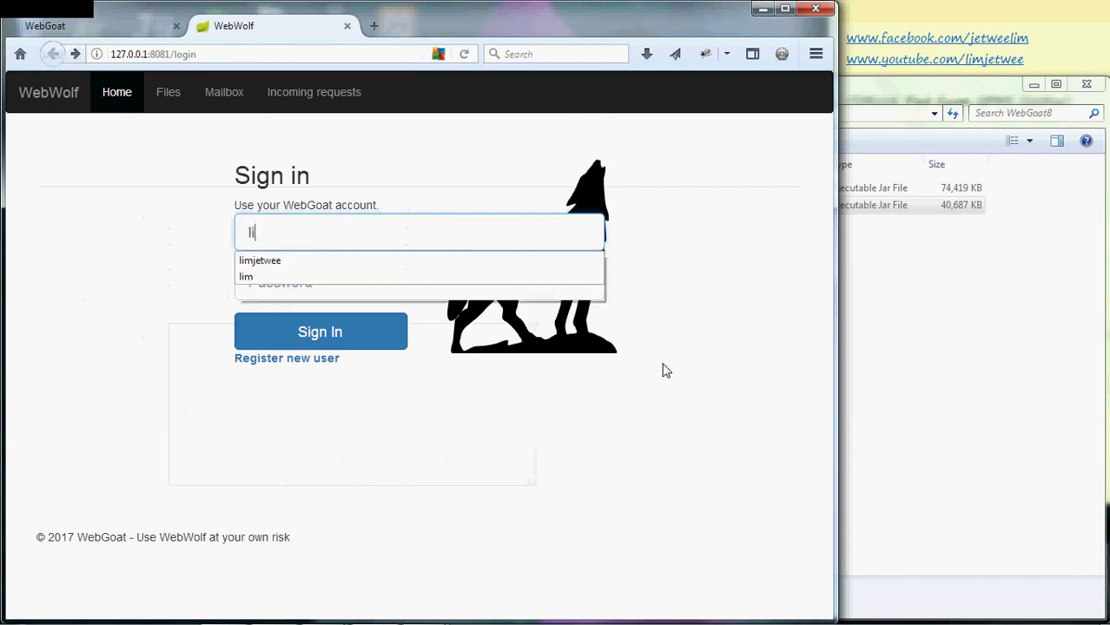
pyautogui.write('imjetwee')
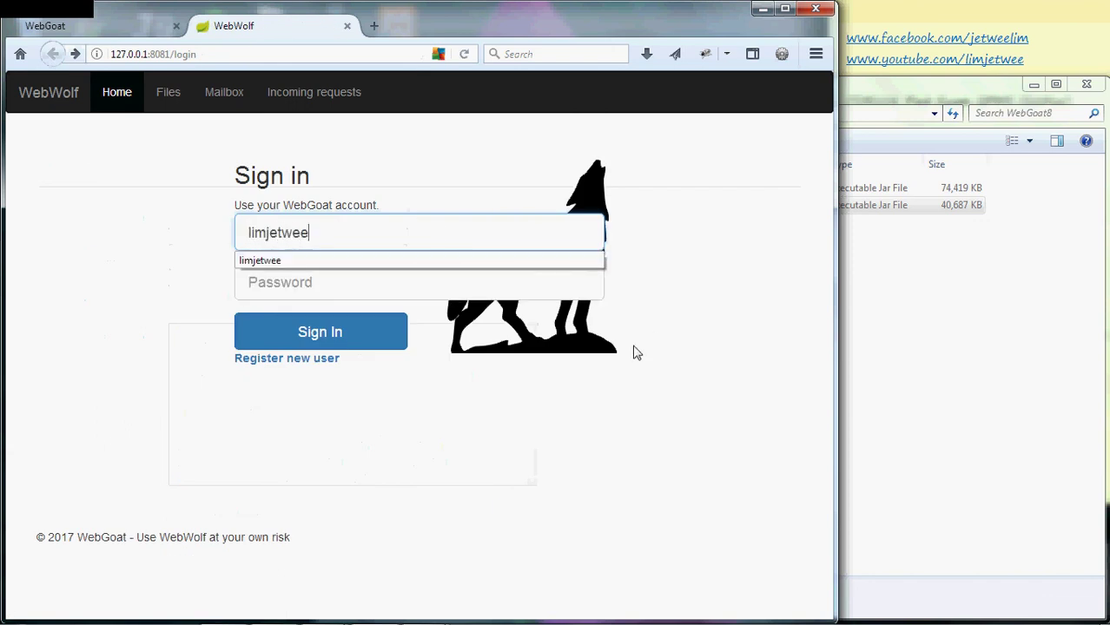
pyautogui.click(483, 291)
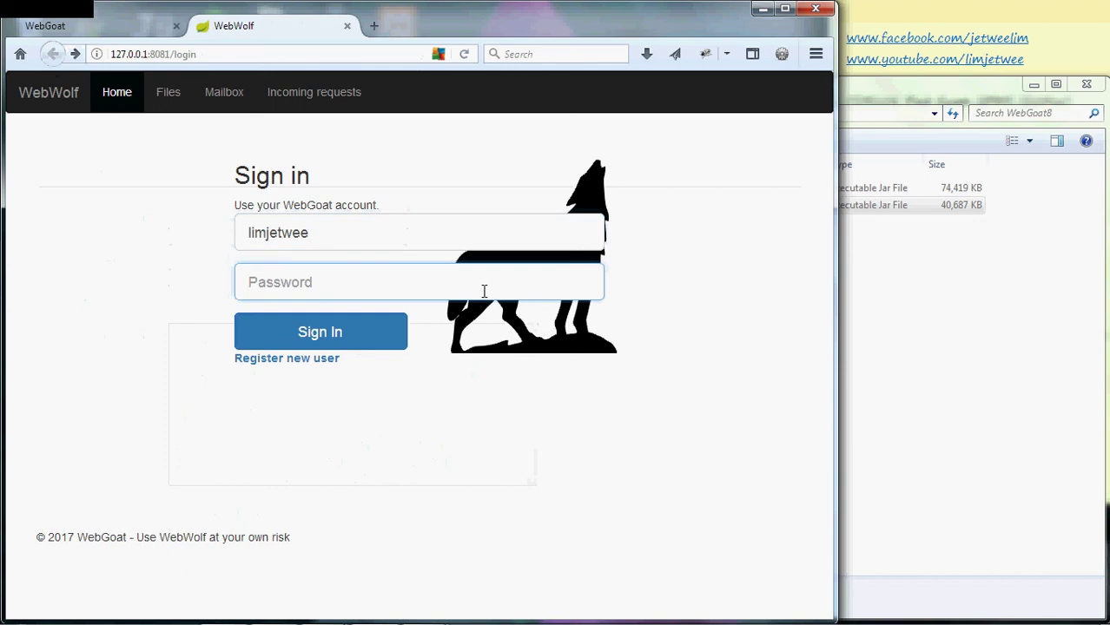
pyautogui.write('password')
pyautogui.click(365, 341)
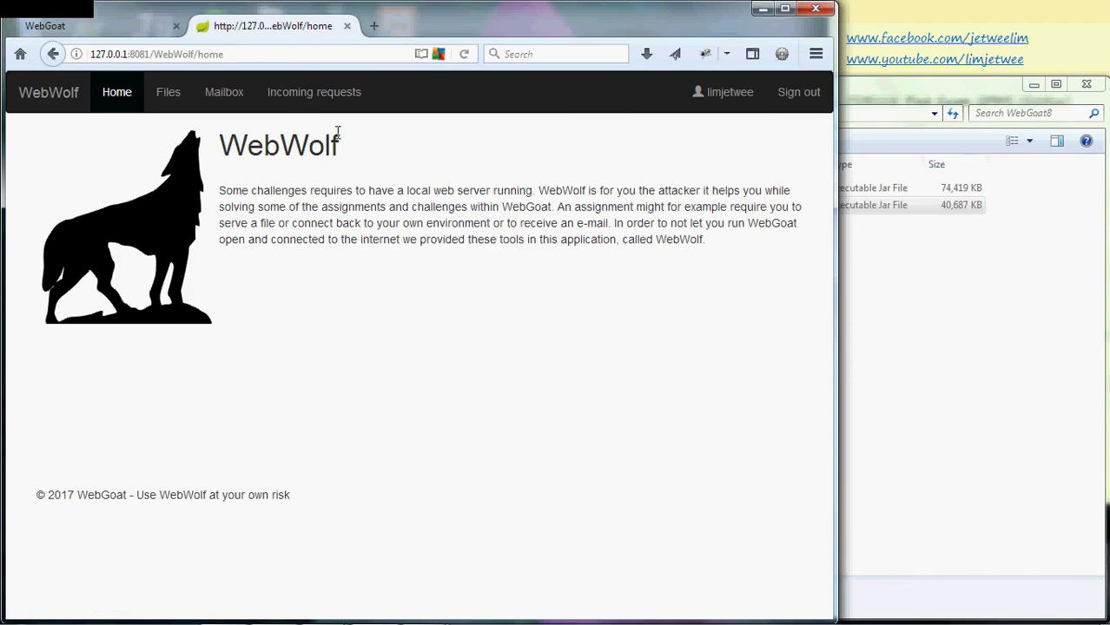
pyautogui.moveTo(343, 149); pyautogui.dragTo(227, 146)
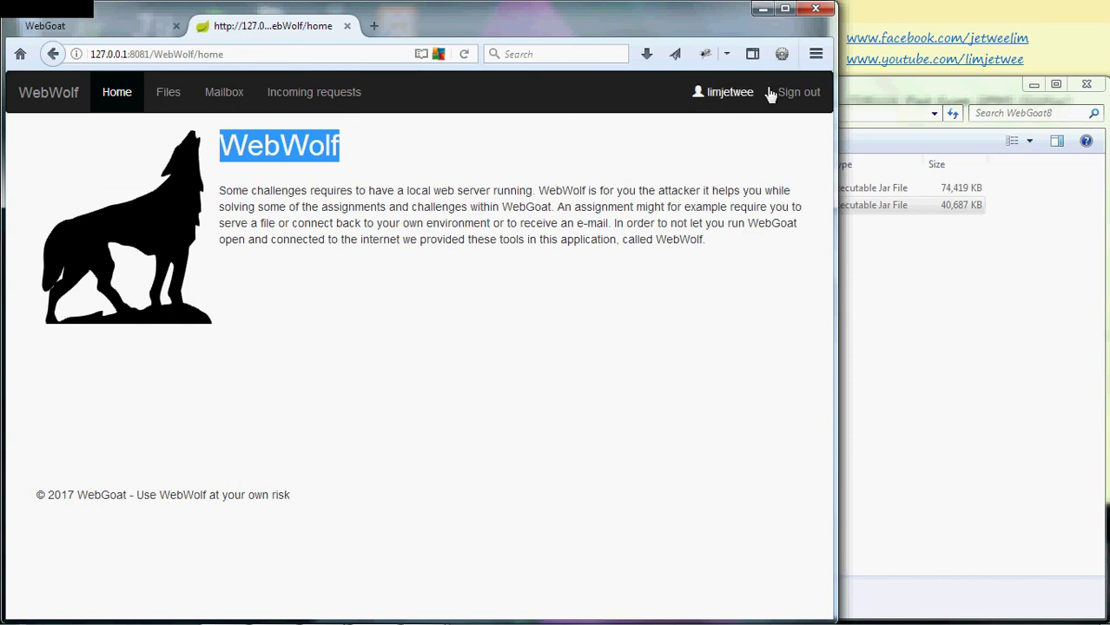
pyautogui.click(727, 102)
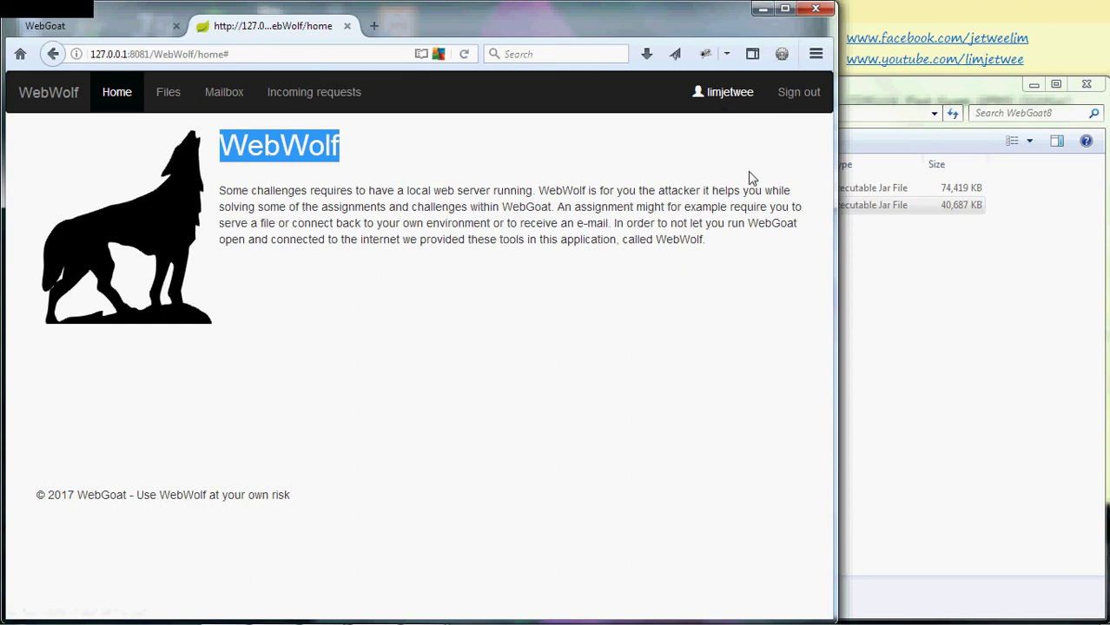